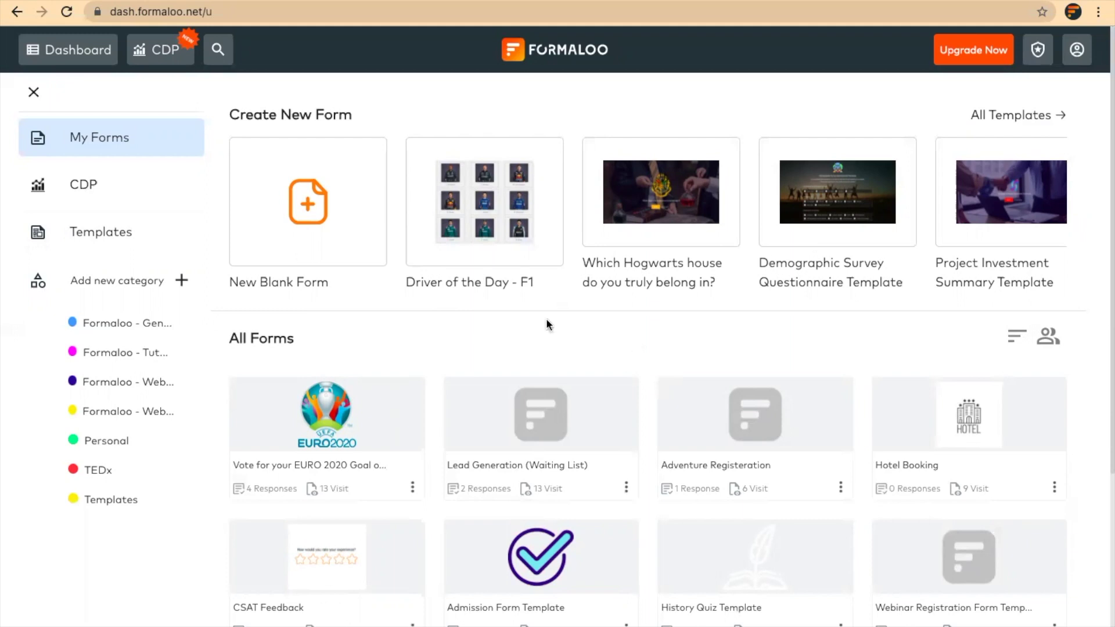
Look through the Templates gallery, then return to the My Forms list
{"action": "left_click", "coordinate": [155, 238]}
{"action": "mouse_move", "coordinate": [538, 240]}
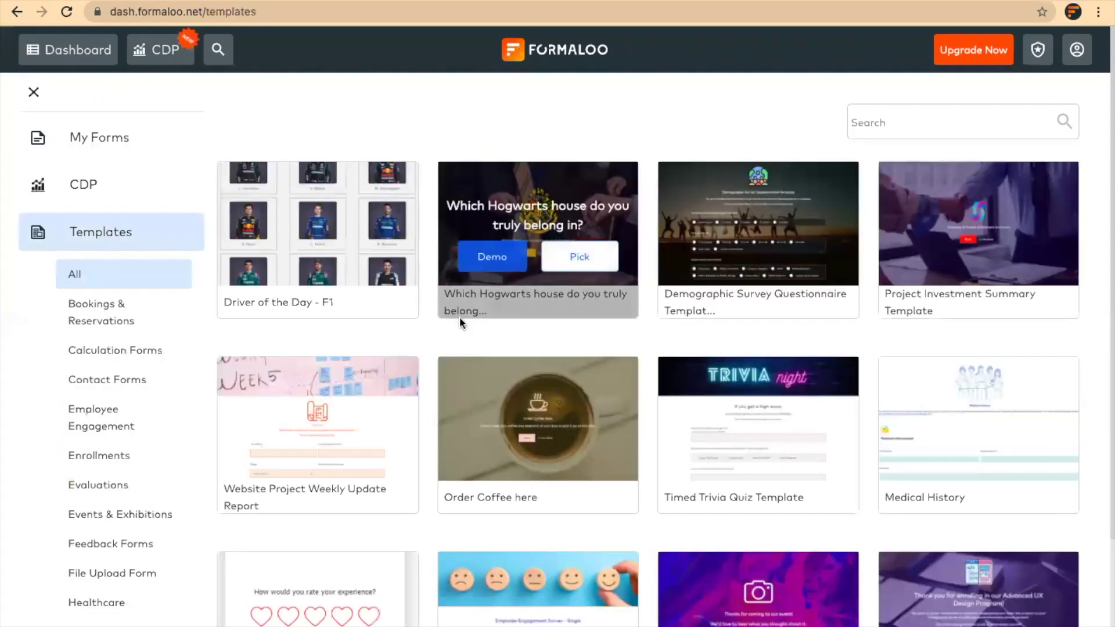
{"action": "scroll", "coordinate": [131, 485], "scroll_direction": "down", "scroll_amount": 1}
{"action": "scroll", "coordinate": [148, 480], "scroll_direction": "down", "scroll_amount": 2}
{"action": "scroll", "coordinate": [130, 482], "scroll_direction": "down", "scroll_amount": 2}
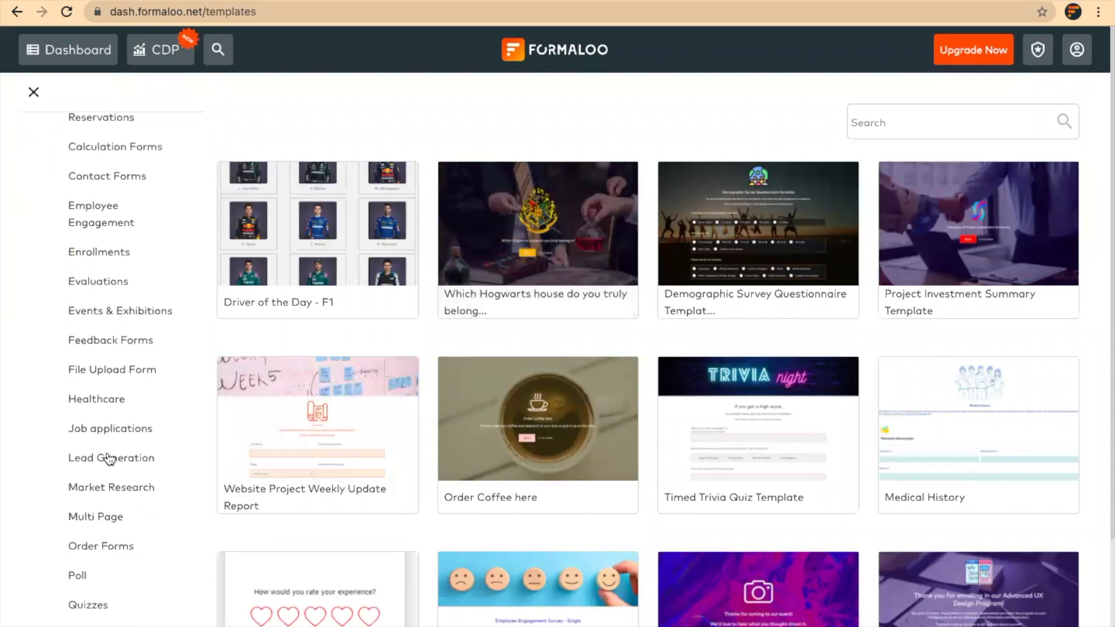
{"action": "scroll", "coordinate": [109, 319], "scroll_direction": "up", "scroll_amount": 5}
{"action": "left_click", "coordinate": [93, 140]}
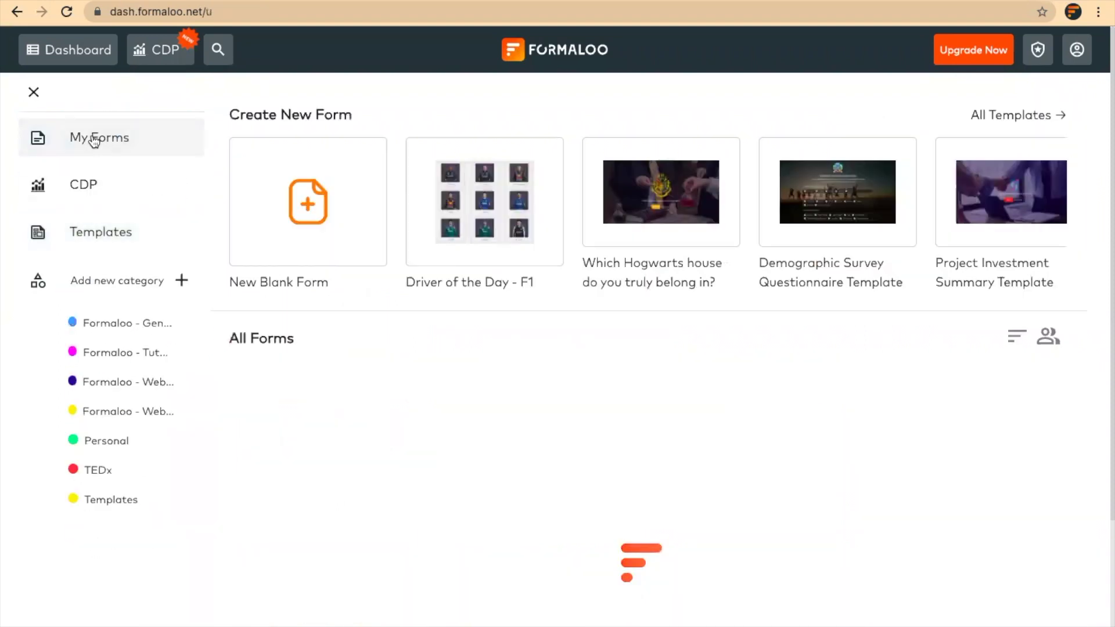
Start a new blank form and make it a multi-step form
{"action": "left_click", "coordinate": [315, 201]}
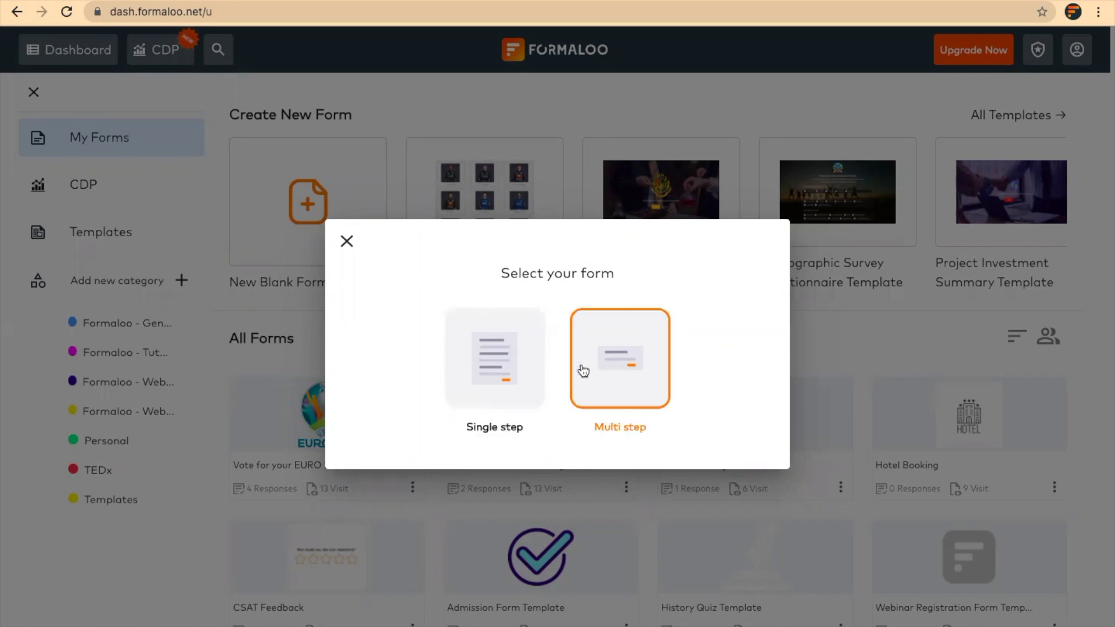
{"action": "left_click", "coordinate": [616, 367]}
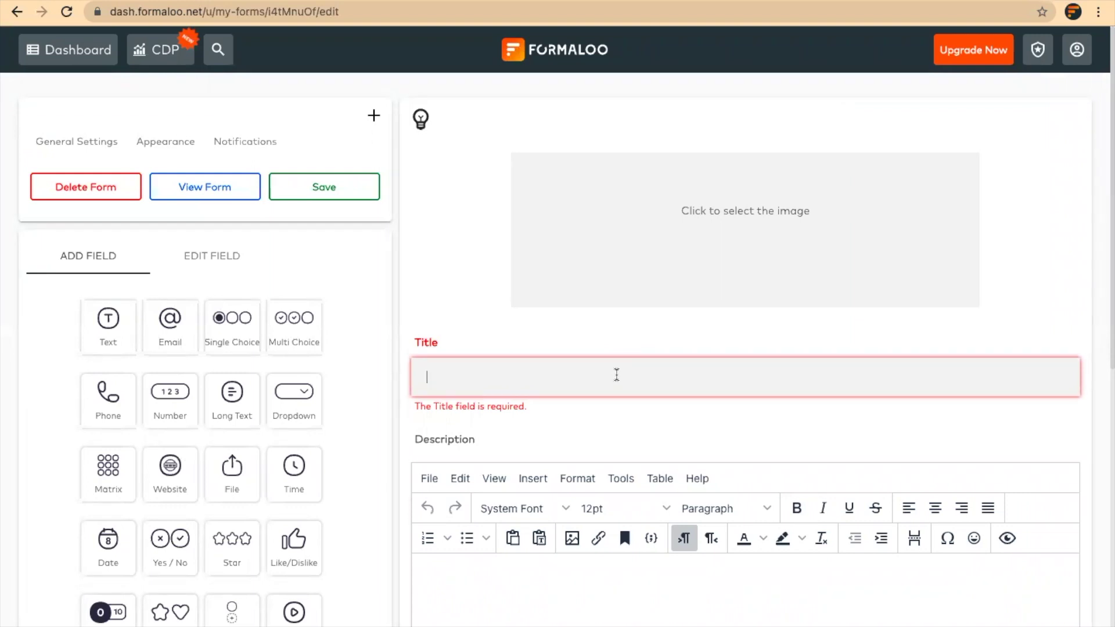
{"action": "scroll", "coordinate": [617, 376], "scroll_direction": "down", "scroll_amount": 1}
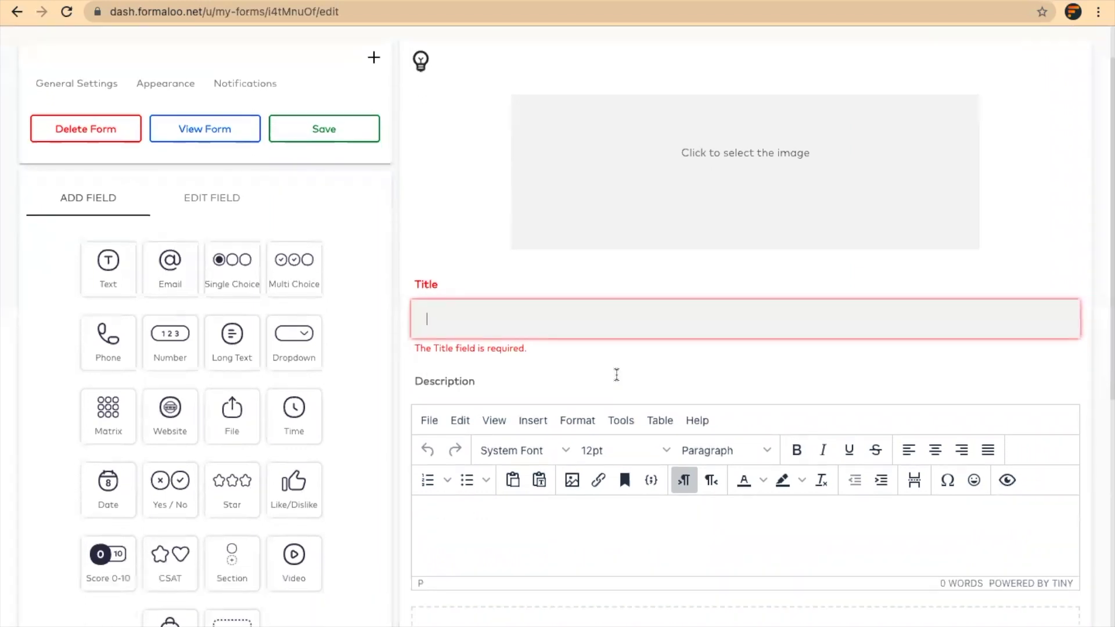
{"action": "type", "text": "Order "}
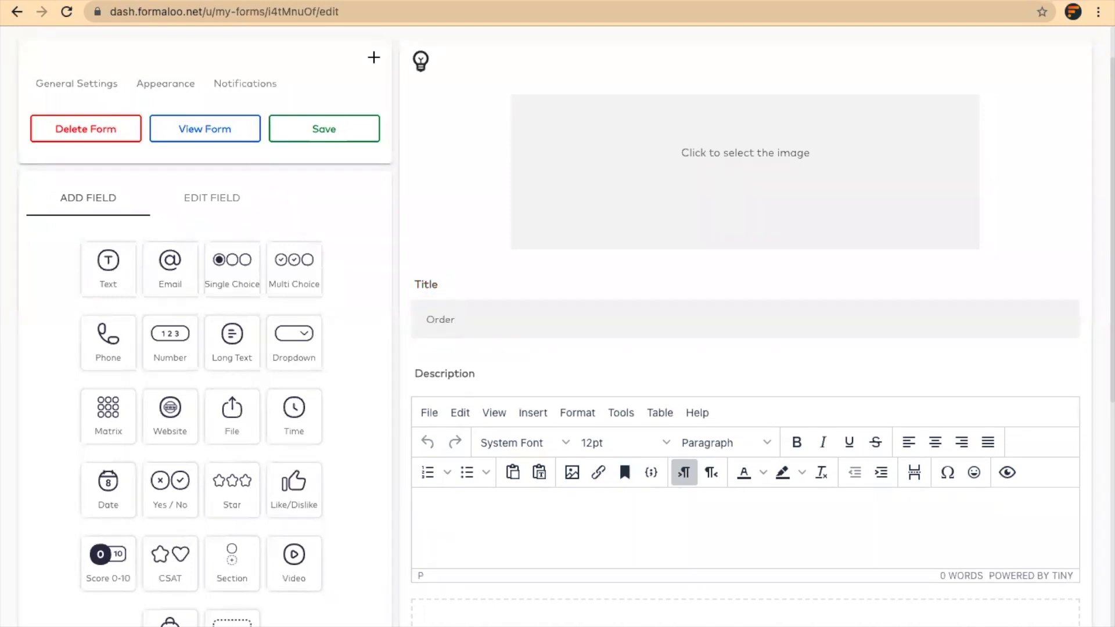
{"action": "type", "text": "form"}
{"action": "scroll", "coordinate": [746, 349], "scroll_direction": "down", "scroll_amount": 4}
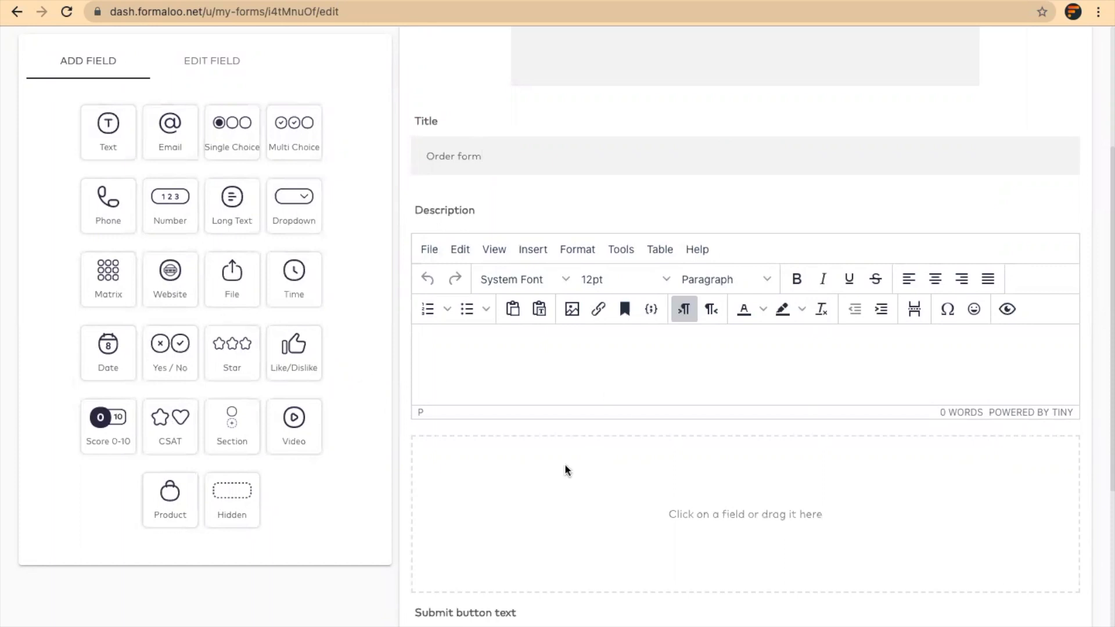
{"action": "scroll", "coordinate": [592, 477], "scroll_direction": "down", "scroll_amount": 1}
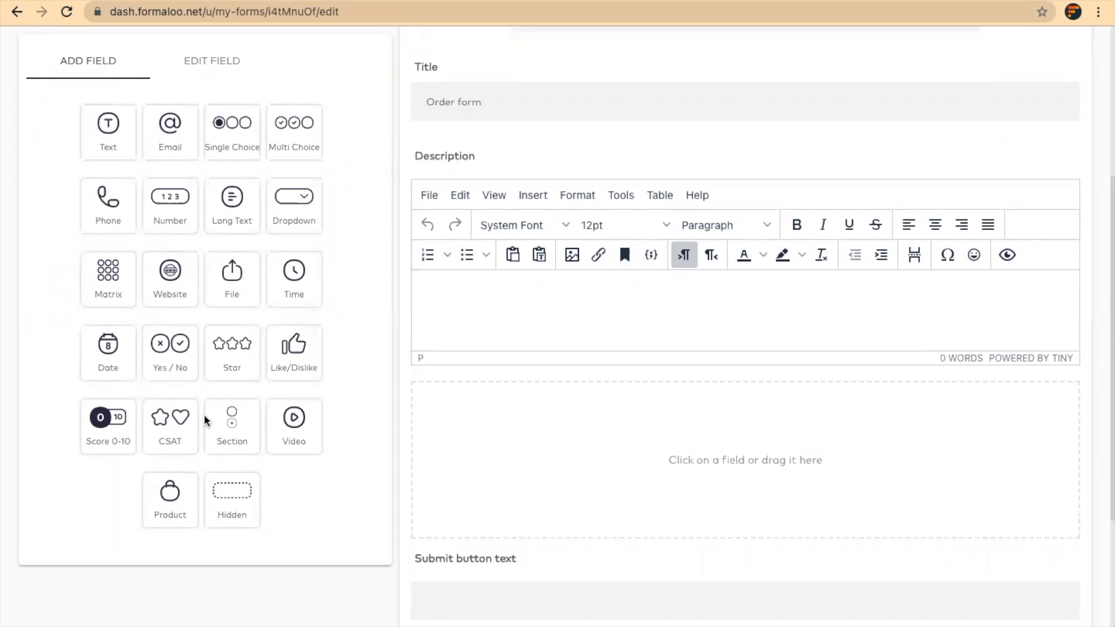
Add a Black t-shirt product field with 1–3 quantity, $20 unit price and a t-shirt photo
{"action": "left_click", "coordinate": [166, 493]}
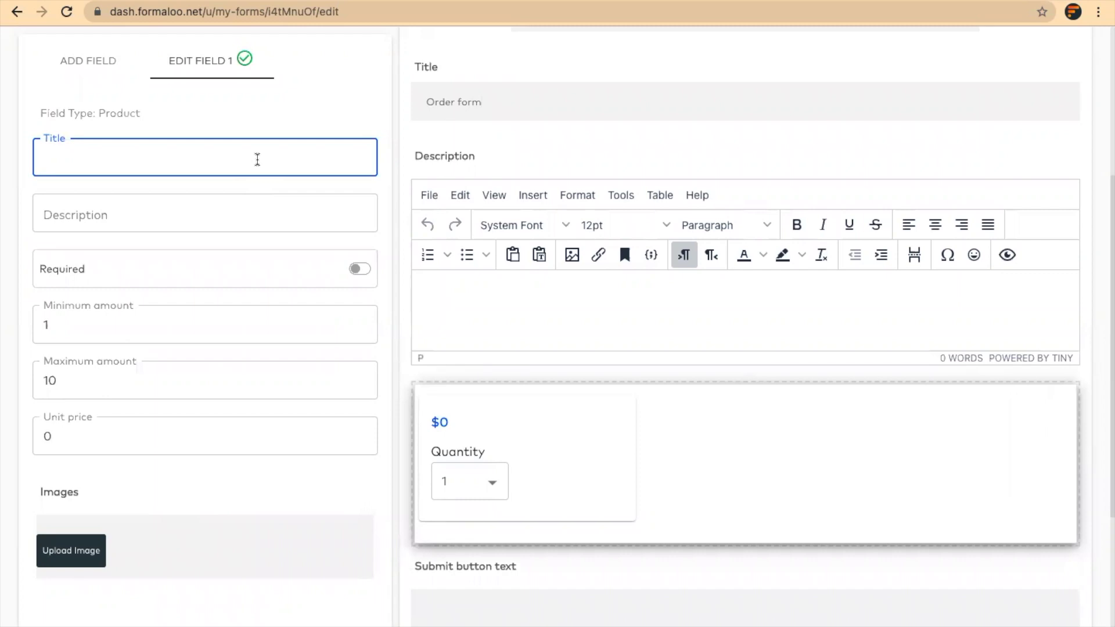
{"action": "type", "text": "B"}
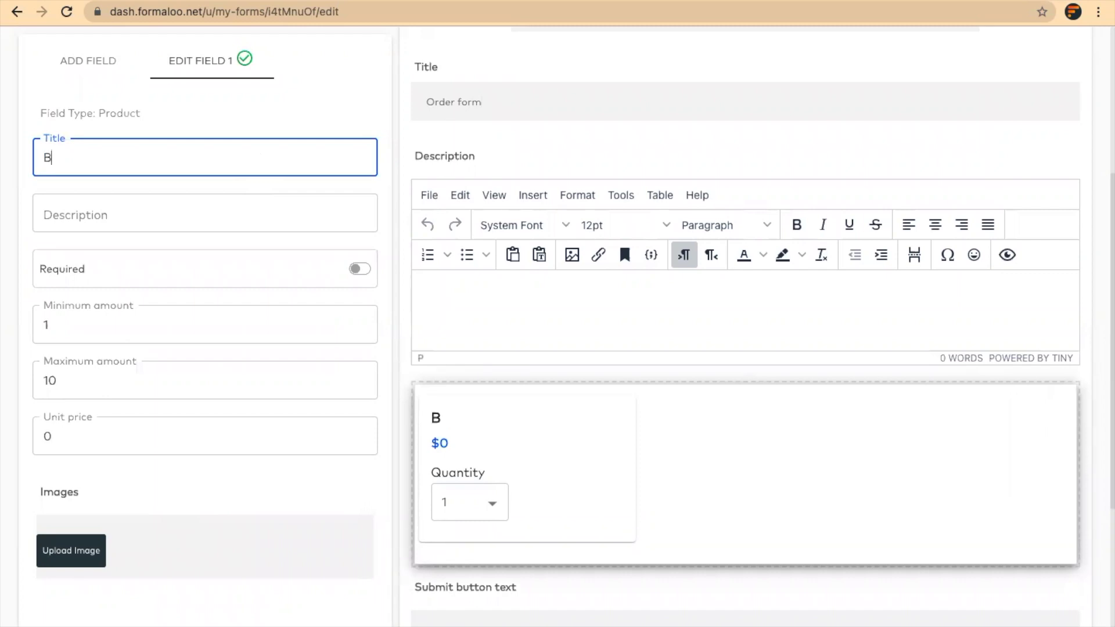
{"action": "type", "text": "lack t-"}
{"action": "type", "text": "shirt"}
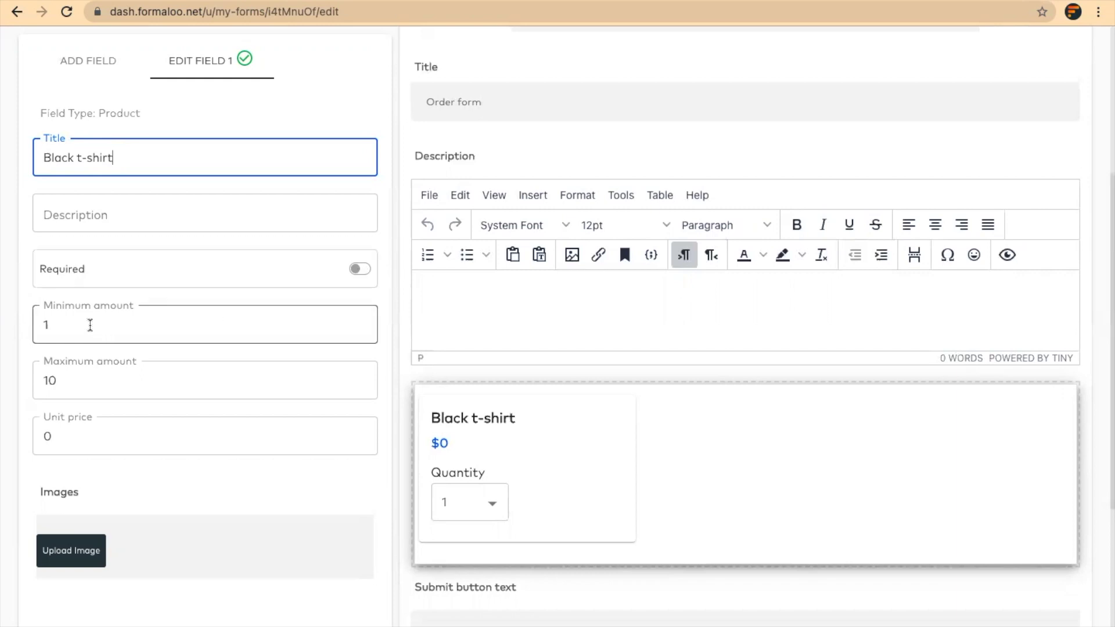
{"action": "left_click_drag", "start_coordinate": [90, 324], "coordinate": [31, 324]}
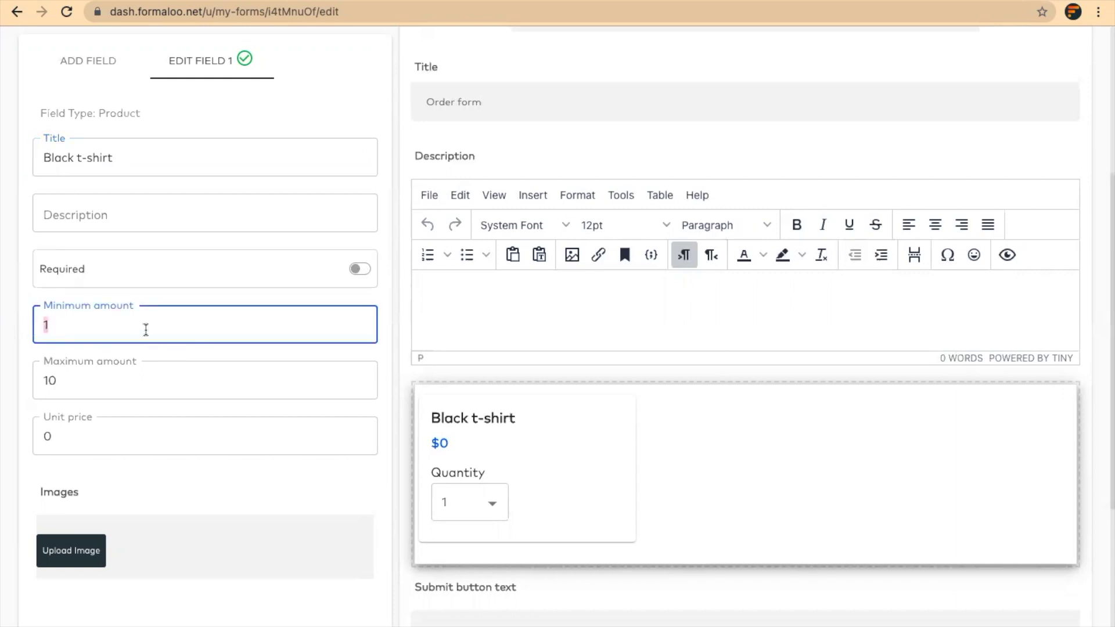
{"action": "left_click_drag", "start_coordinate": [73, 381], "coordinate": [17, 388]}
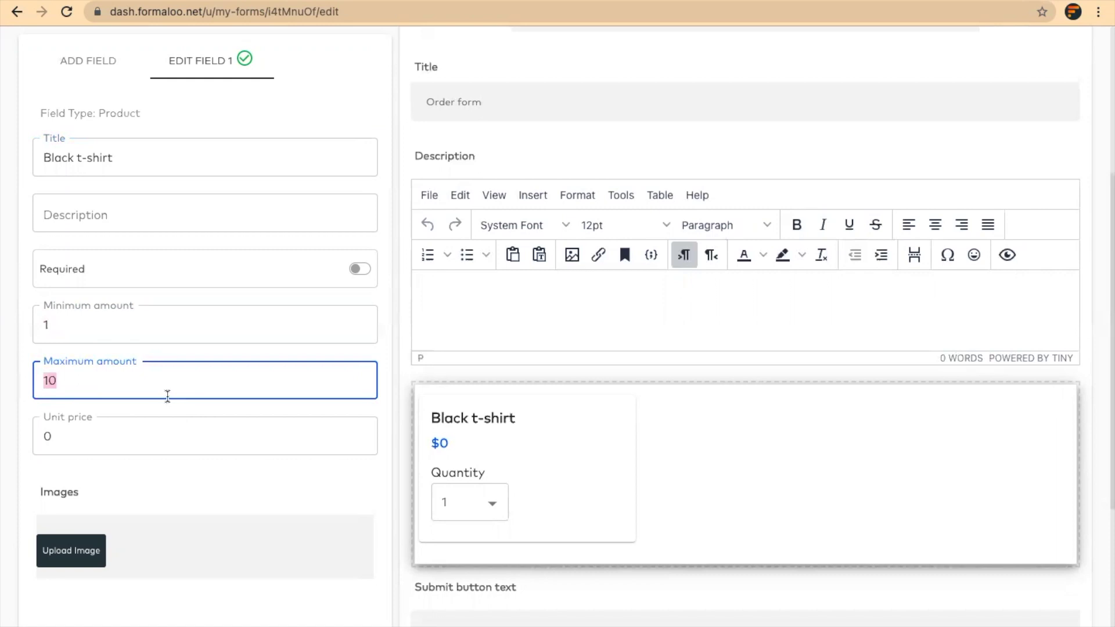
{"action": "left_click", "coordinate": [478, 506]}
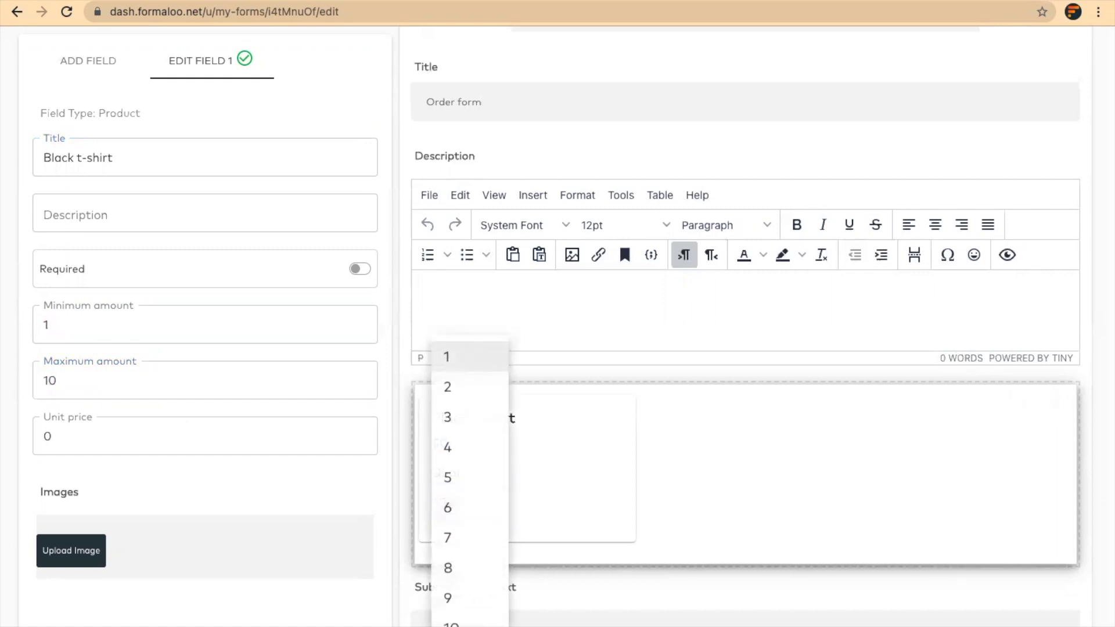
{"action": "left_click", "coordinate": [428, 516]}
{"action": "left_click_drag", "start_coordinate": [95, 378], "coordinate": [5, 375]}
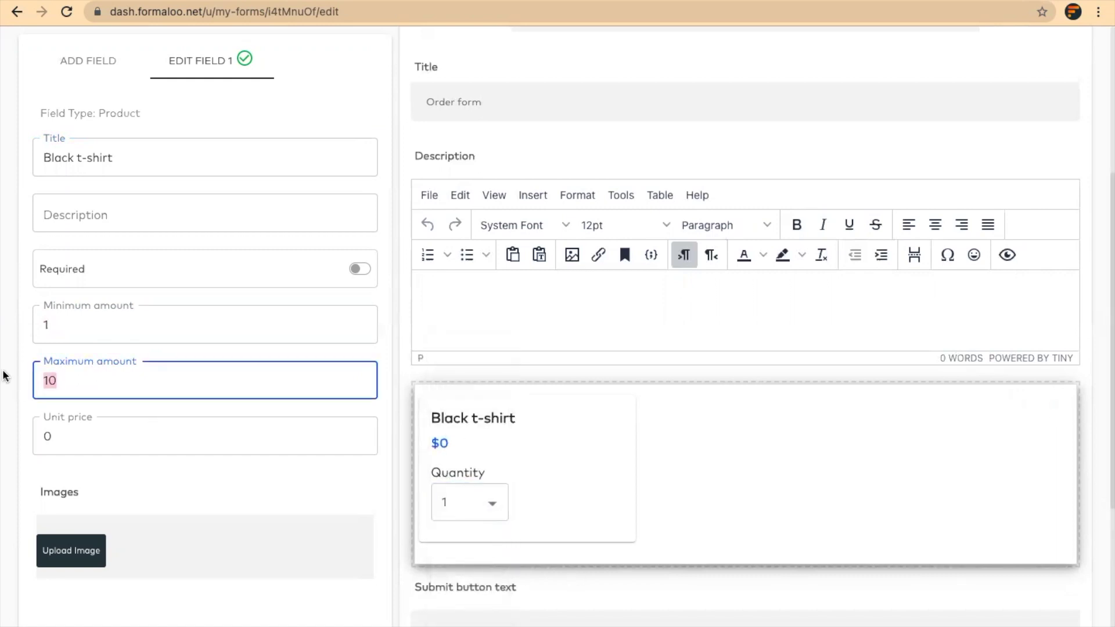
{"action": "type", "text": "3"}
{"action": "left_click_drag", "start_coordinate": [99, 440], "coordinate": [15, 442]}
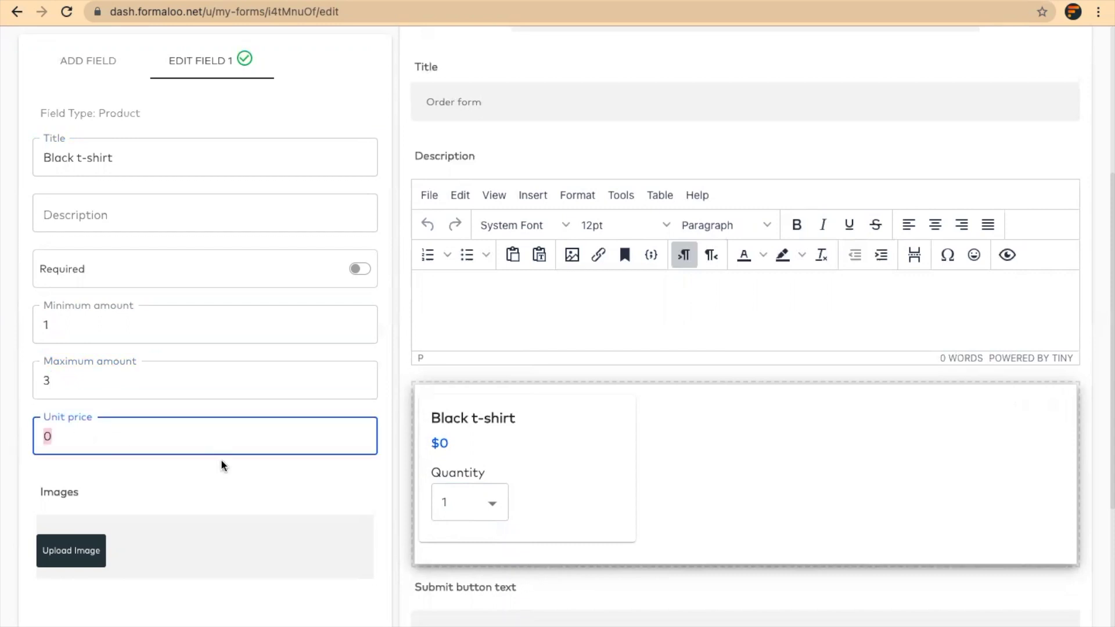
{"action": "type", "text": "20"}
{"action": "left_click", "coordinate": [67, 550]}
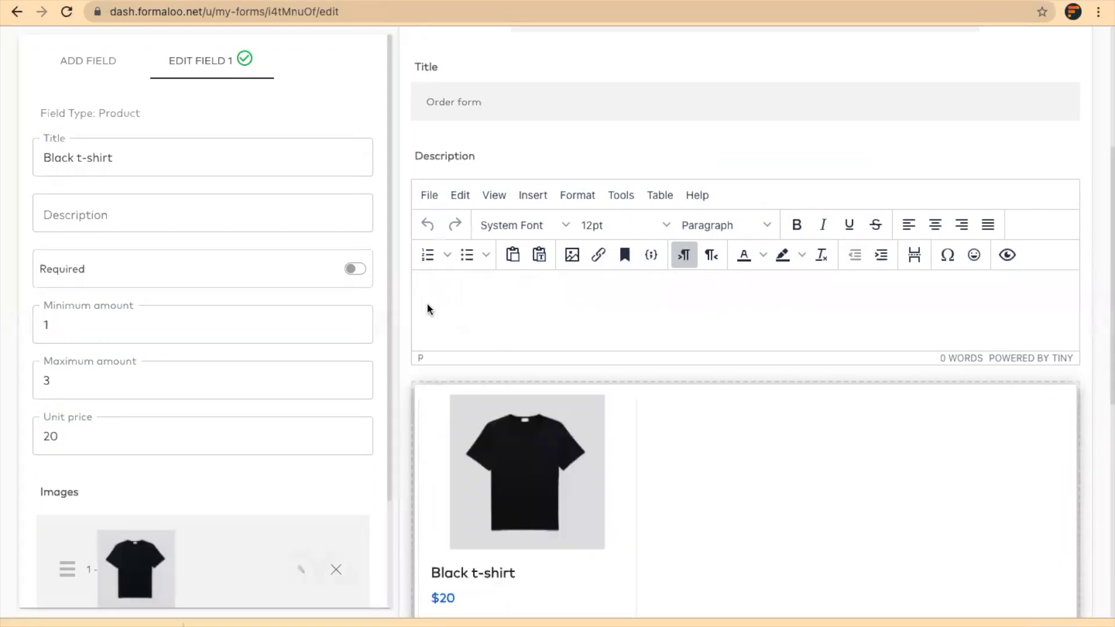
{"action": "scroll", "coordinate": [427, 302], "scroll_direction": "down", "scroll_amount": 1}
{"action": "scroll", "coordinate": [427, 302], "scroll_direction": "up", "scroll_amount": 4}
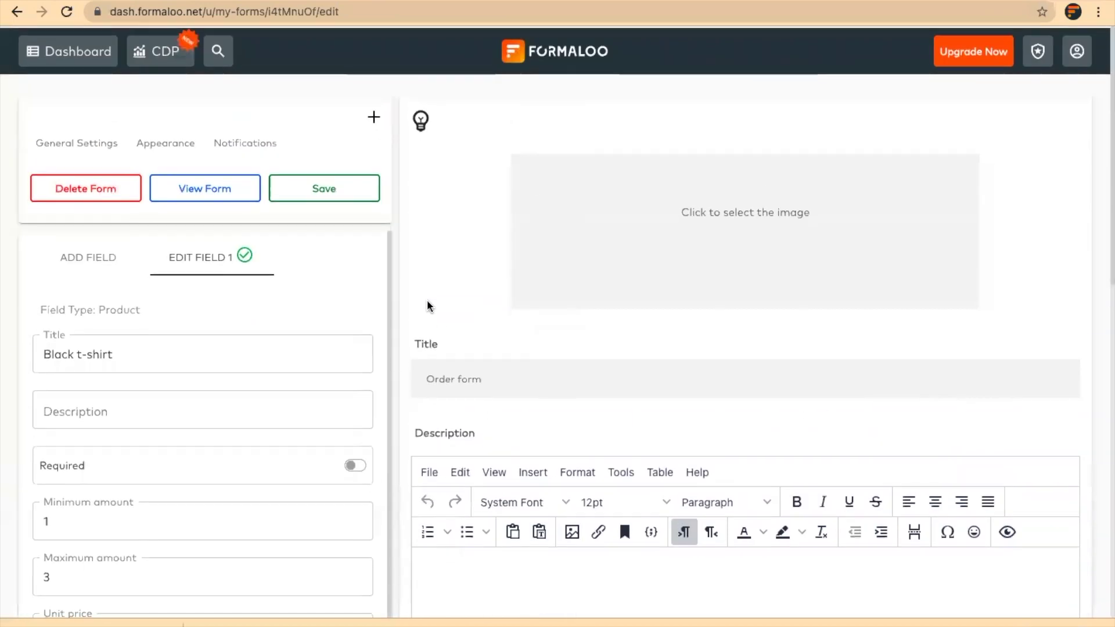
Save the form, launch the live Order form, and dismiss the saved-changes confirmation
{"action": "left_click", "coordinate": [337, 185]}
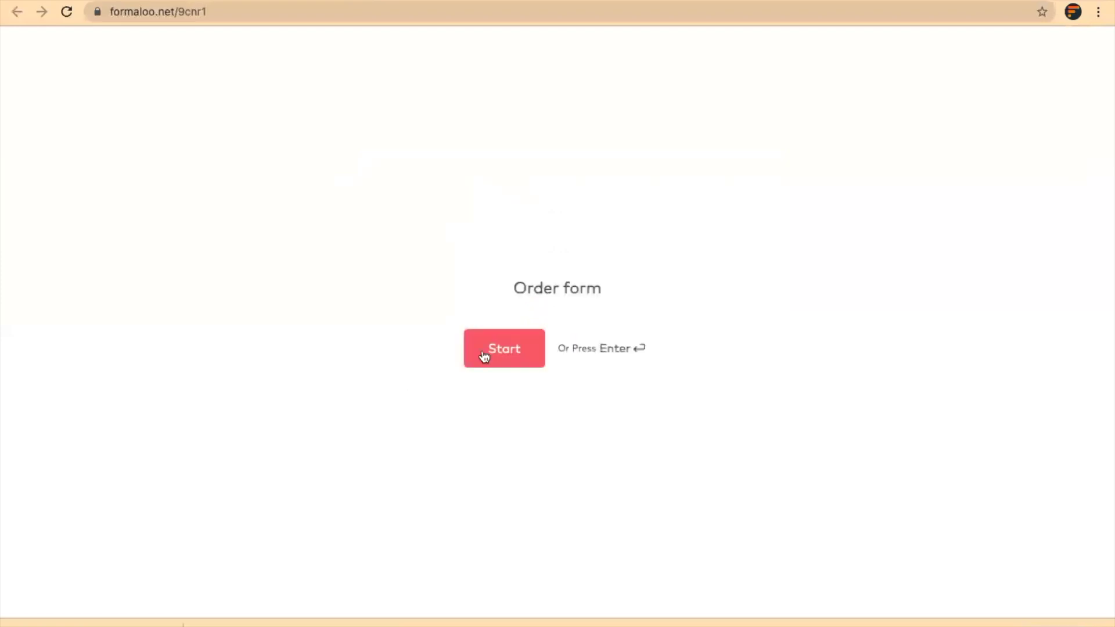
{"action": "left_click", "coordinate": [484, 357]}
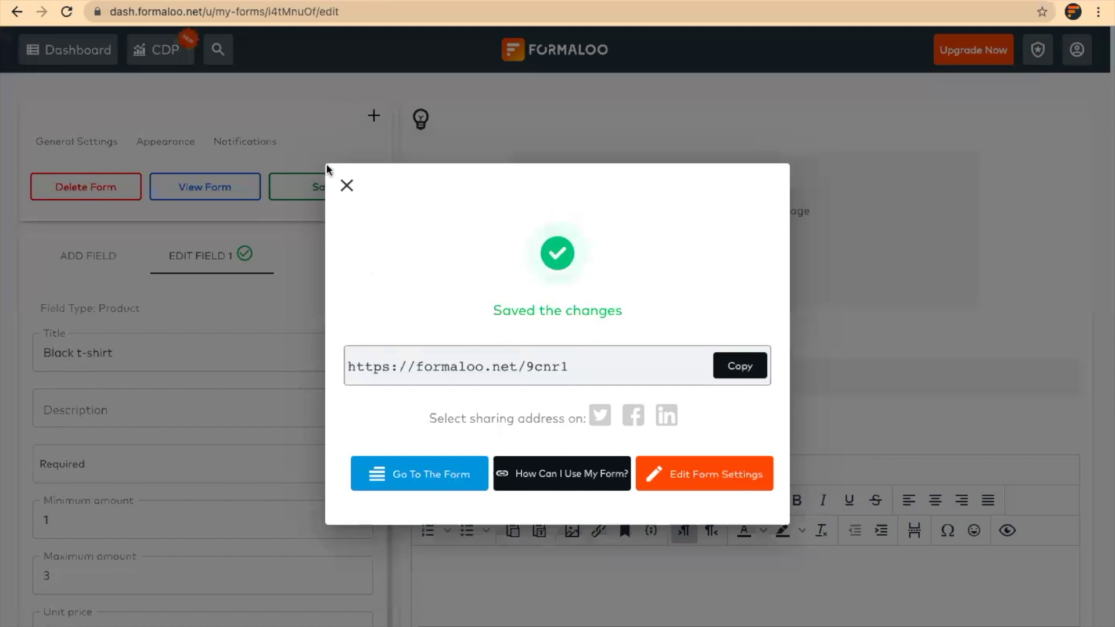
{"action": "left_click", "coordinate": [346, 185]}
Try several default theme swatches, then apply and save the grey-blue theme
{"action": "left_click", "coordinate": [173, 150]}
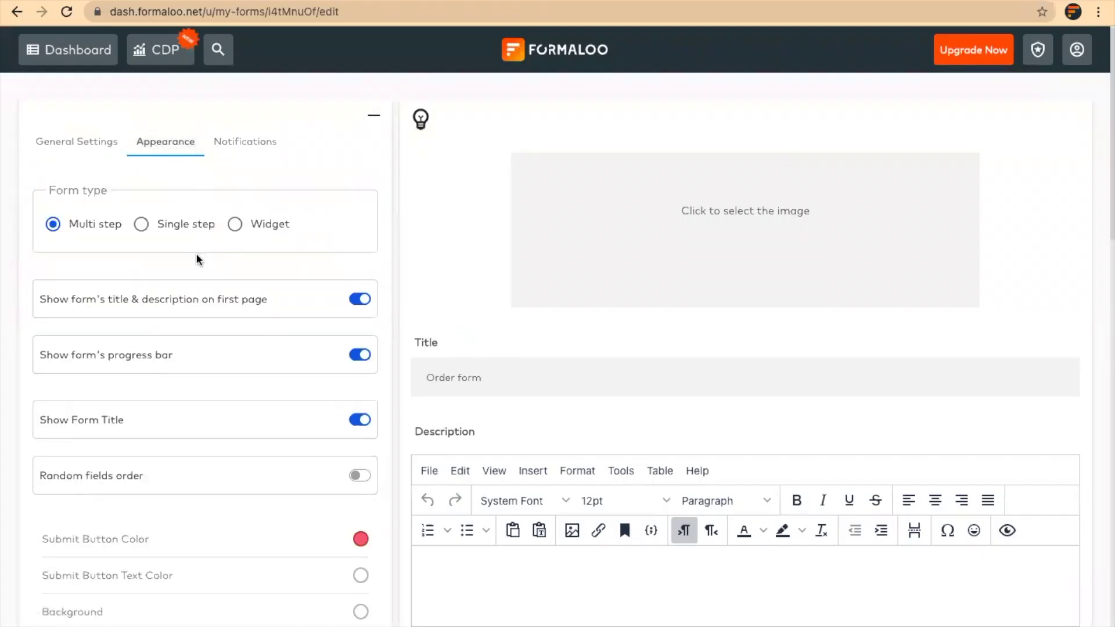
{"action": "scroll", "coordinate": [182, 342], "scroll_direction": "down", "scroll_amount": 1}
{"action": "scroll", "coordinate": [183, 344], "scroll_direction": "down", "scroll_amount": 1}
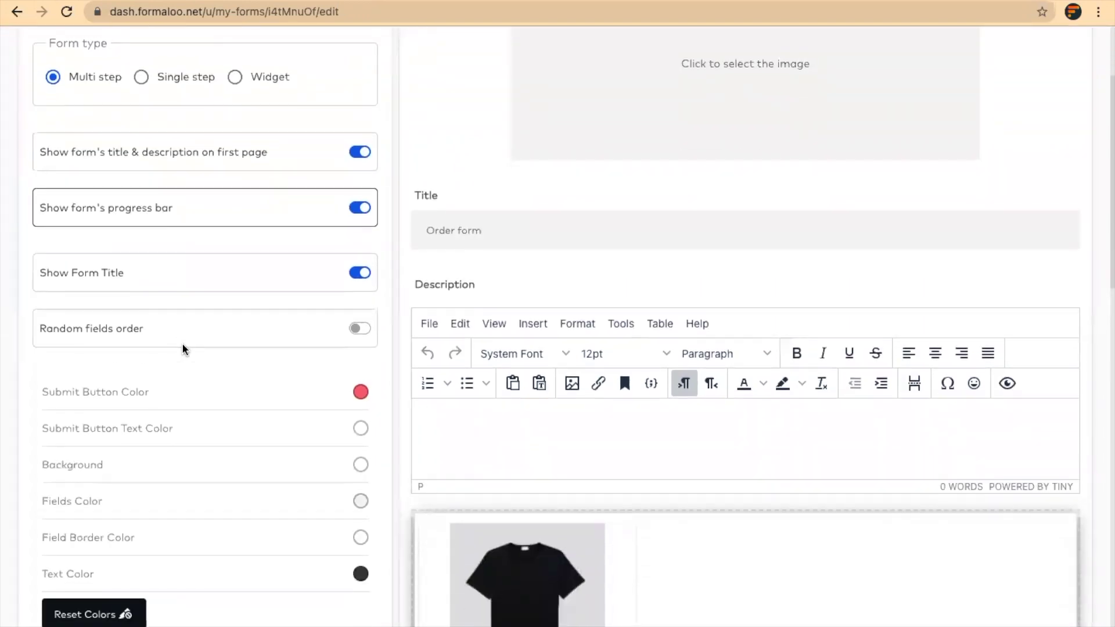
{"action": "scroll", "coordinate": [183, 345], "scroll_direction": "down", "scroll_amount": 1}
{"action": "scroll", "coordinate": [183, 343], "scroll_direction": "down", "scroll_amount": 1}
{"action": "left_click", "coordinate": [212, 535]}
{"action": "left_click", "coordinate": [117, 533]}
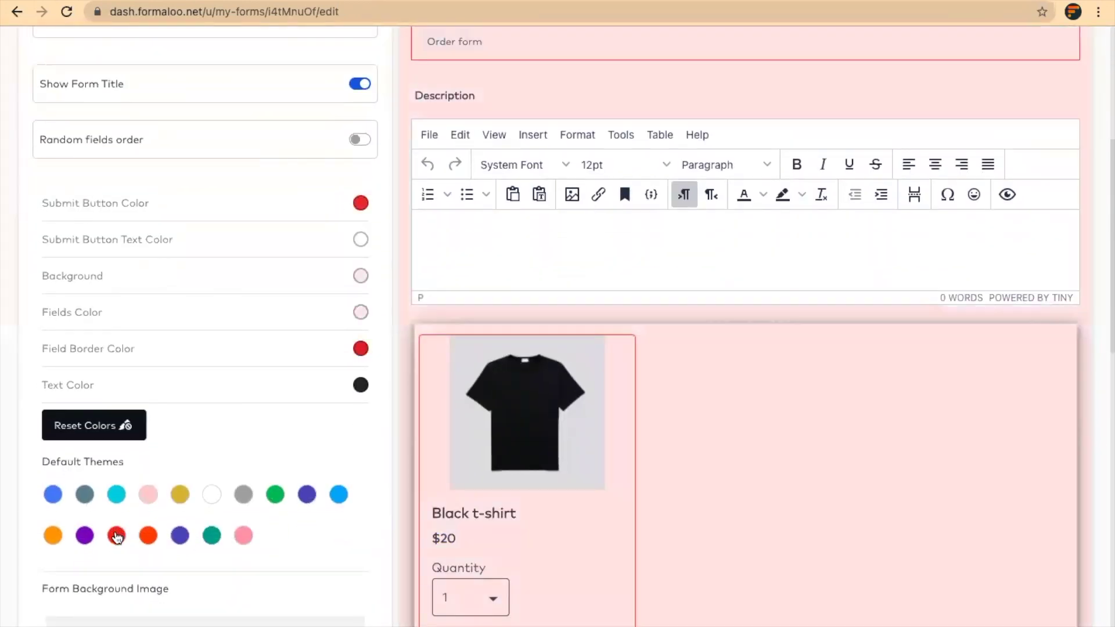
{"action": "left_click", "coordinate": [147, 535]}
{"action": "left_click", "coordinate": [146, 496]}
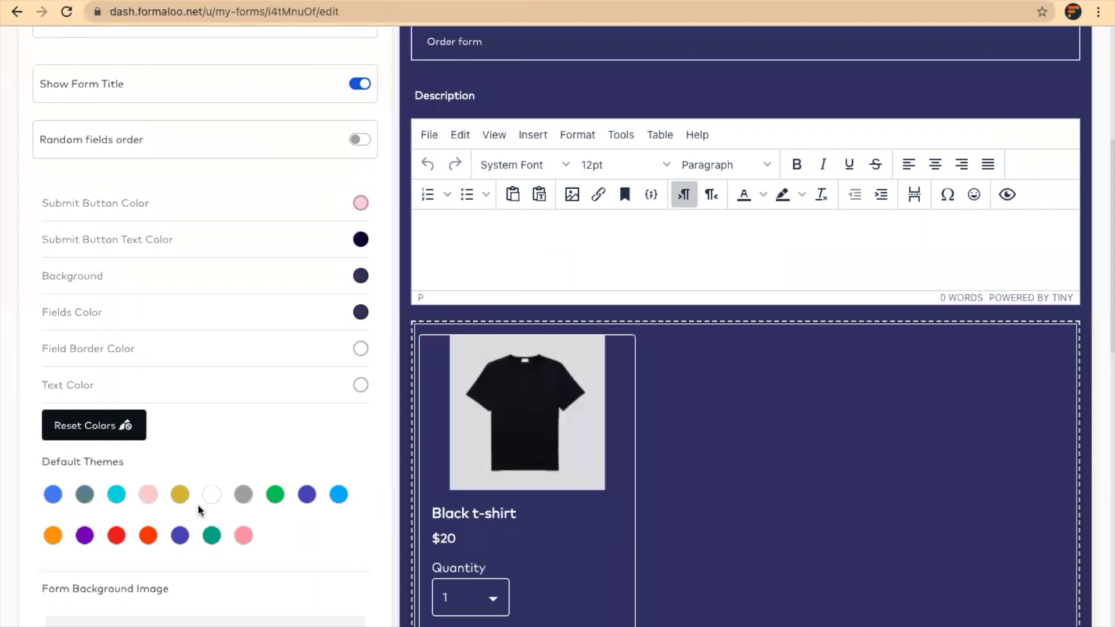
{"action": "scroll", "coordinate": [198, 506], "scroll_direction": "down", "scroll_amount": 2}
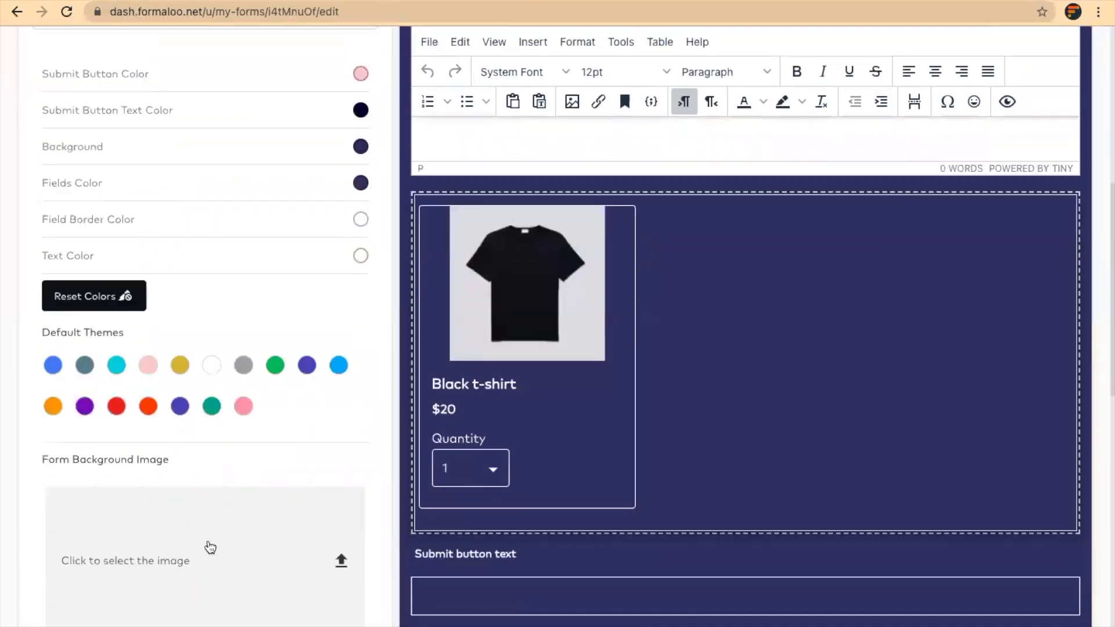
{"action": "left_click", "coordinate": [84, 364]}
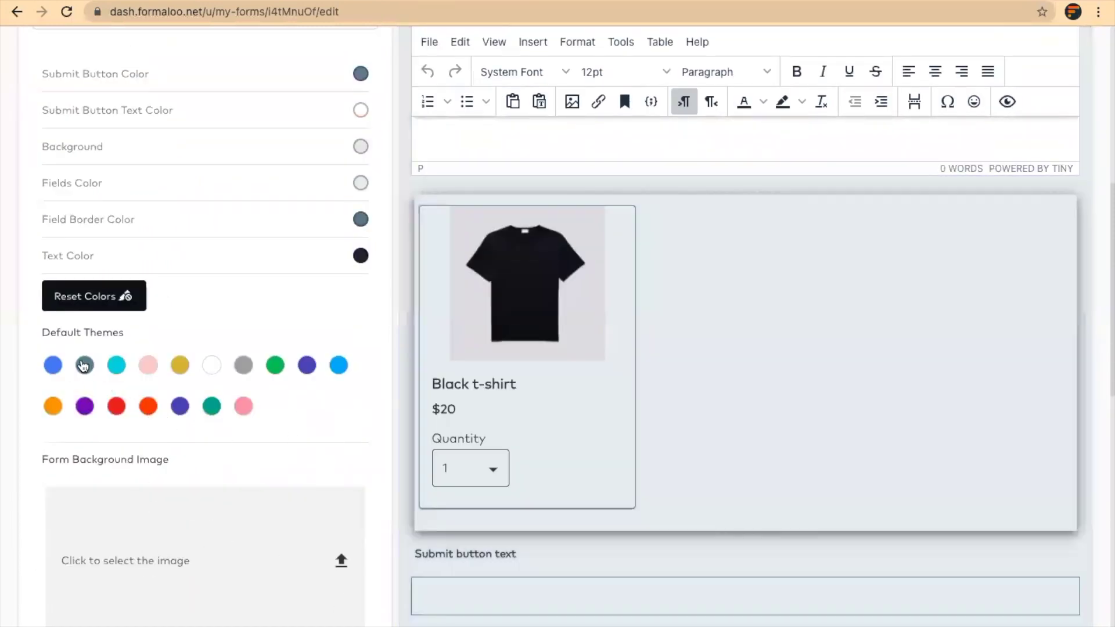
{"action": "scroll", "coordinate": [316, 428], "scroll_direction": "down", "scroll_amount": 3}
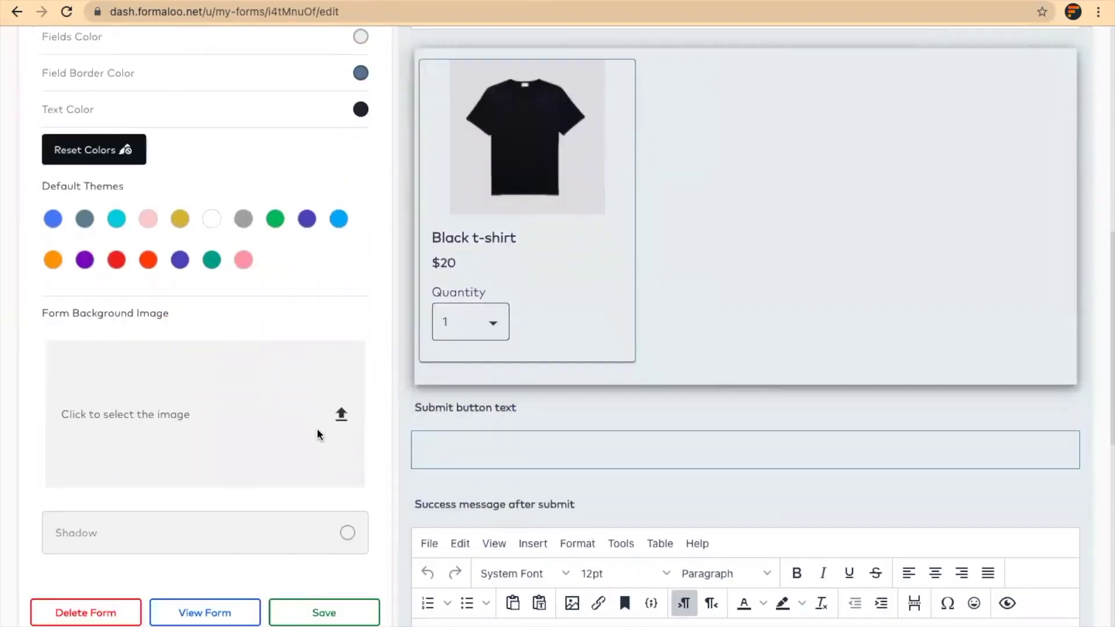
{"action": "left_click", "coordinate": [322, 588]}
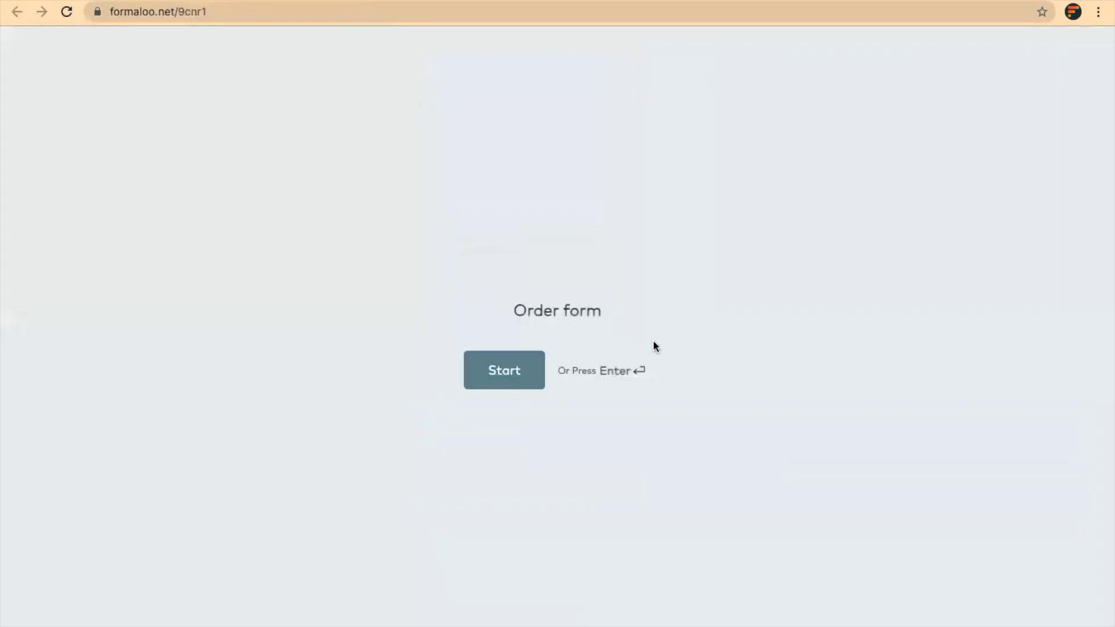
Start the live Order form, choose quantity 2 and select the Black t-shirt product
{"action": "left_click", "coordinate": [514, 370]}
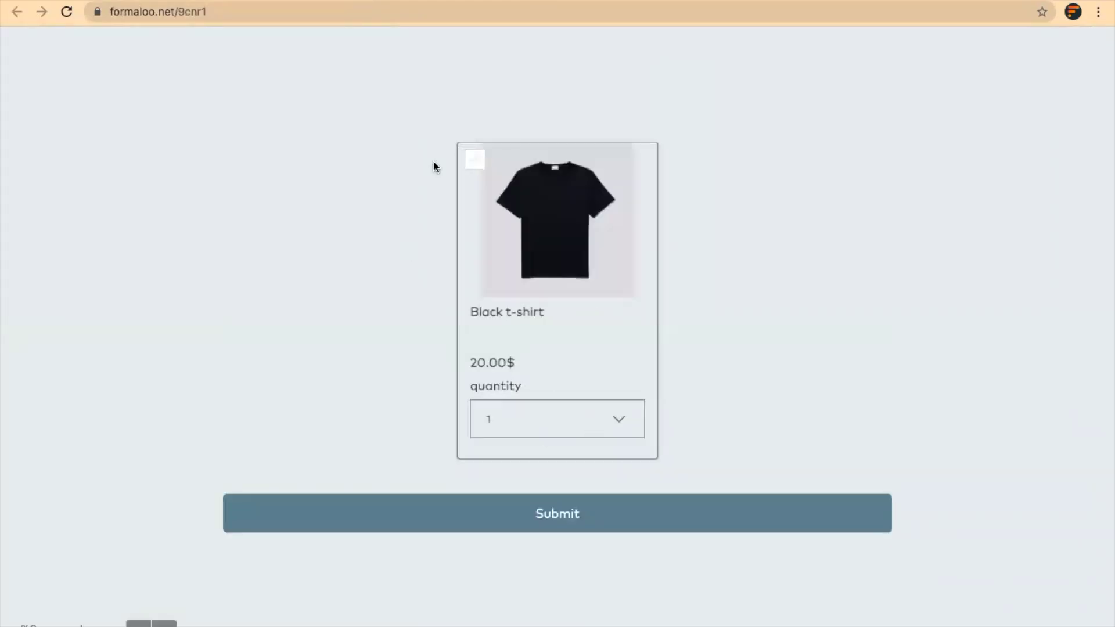
{"action": "left_click", "coordinate": [592, 415]}
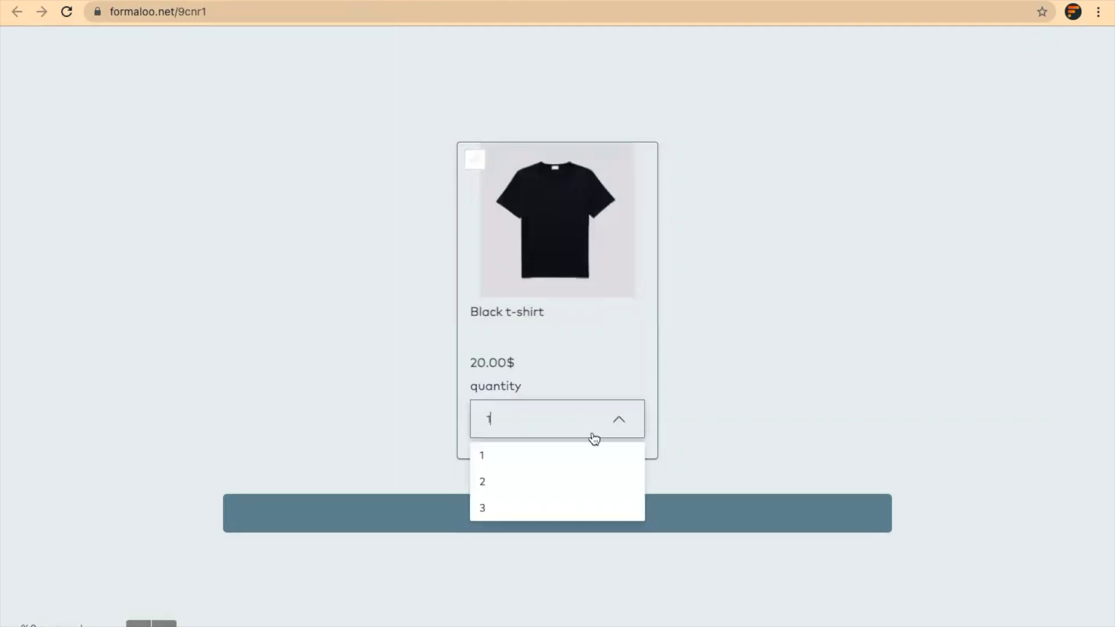
{"action": "left_click", "coordinate": [517, 483]}
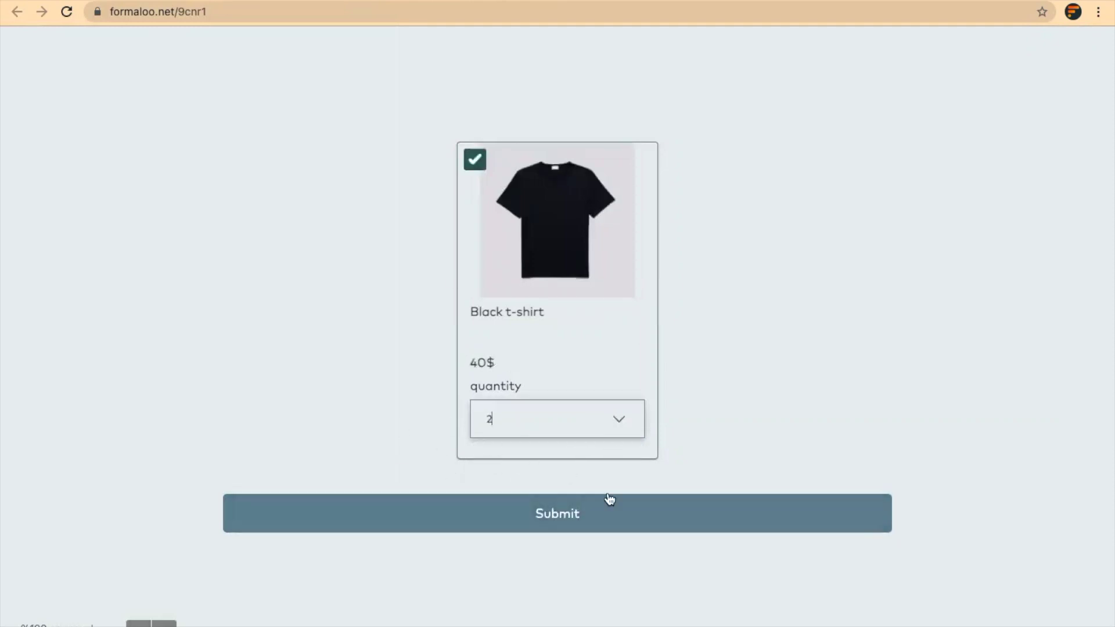
{"action": "left_click", "coordinate": [472, 172]}
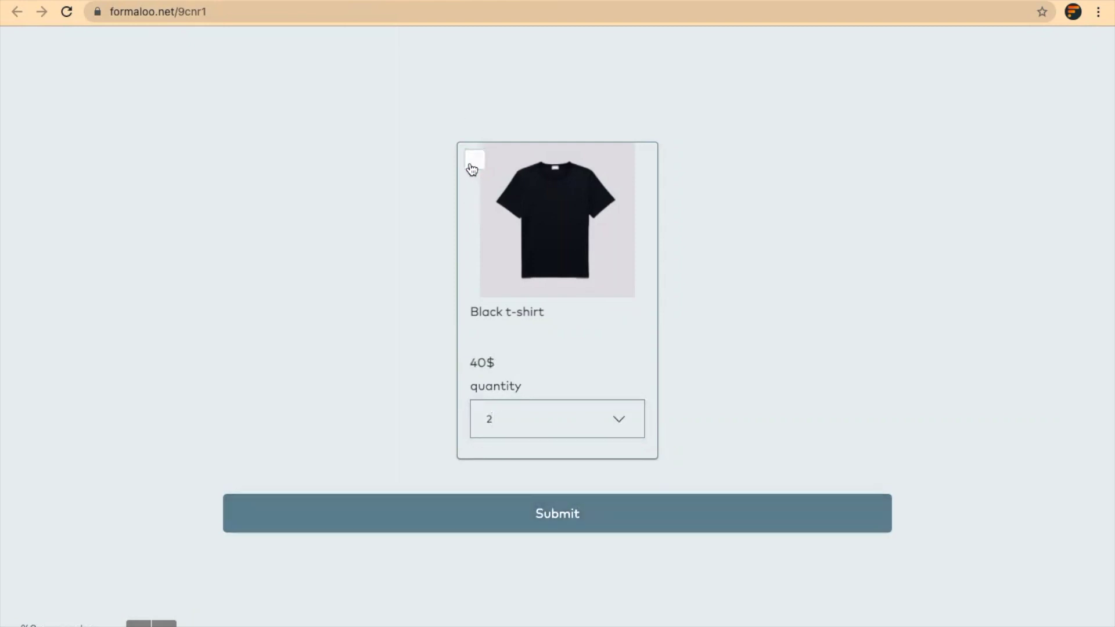
{"action": "left_click", "coordinate": [471, 169]}
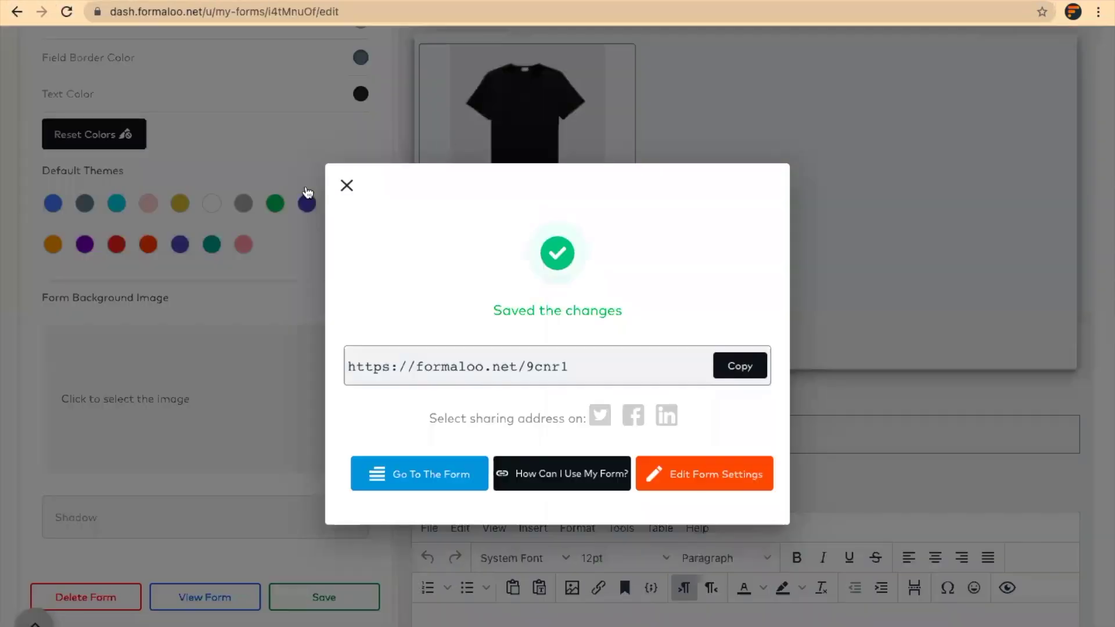
Dismiss the saved-changes dialog and confirm leaving the editor for the forms dashboard
{"action": "left_click", "coordinate": [346, 185]}
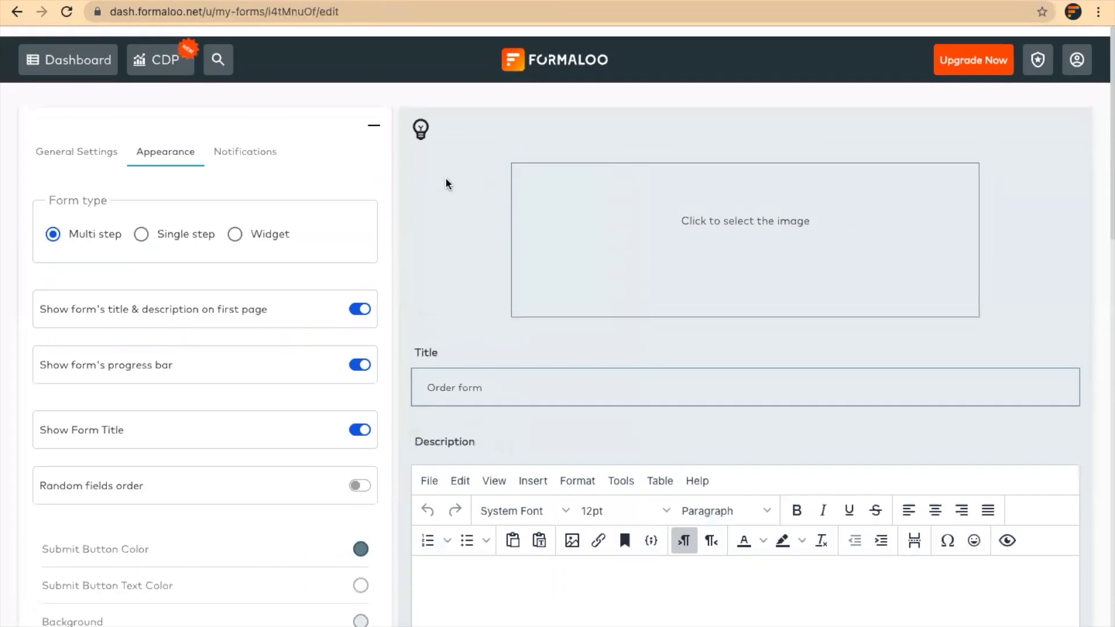
{"action": "left_click", "coordinate": [74, 59]}
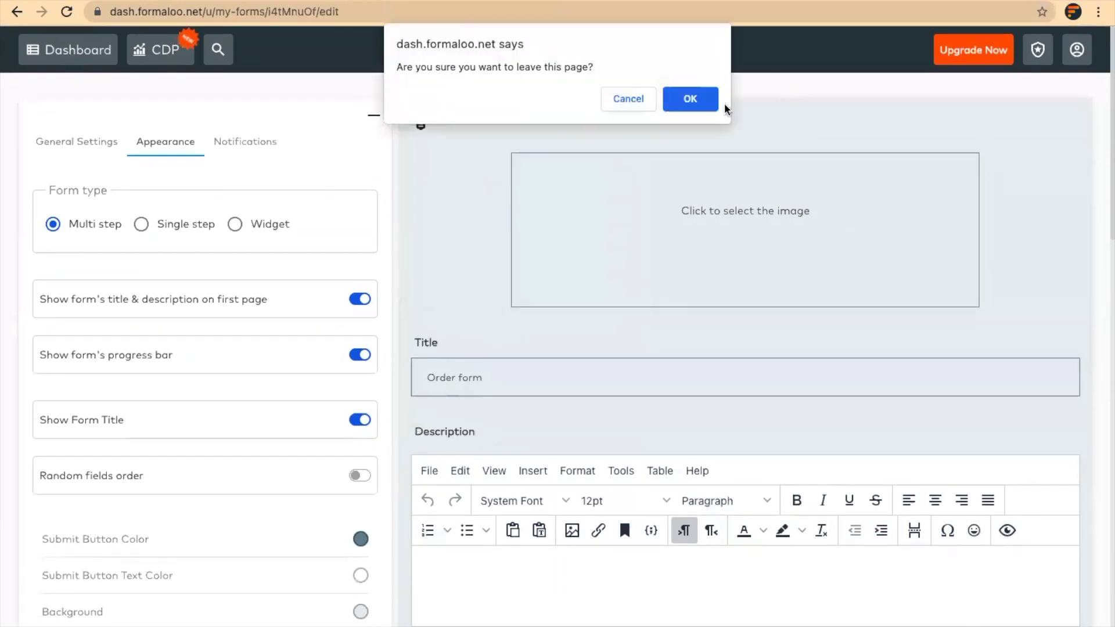
{"action": "left_click", "coordinate": [689, 99]}
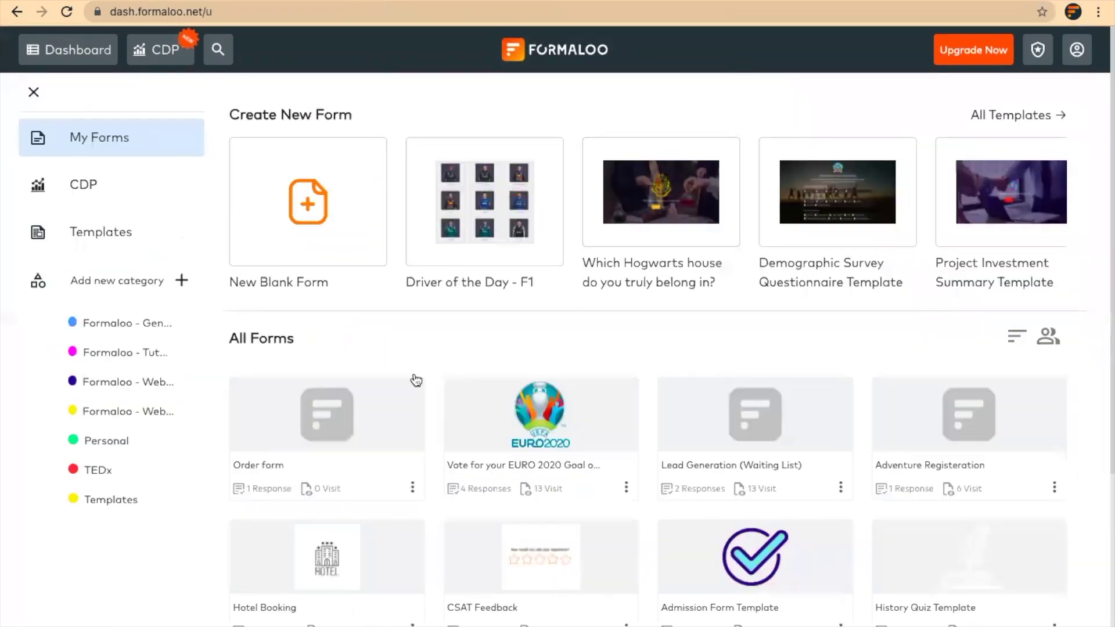
Open the Order form's responses and highlight the response's Pending order status
{"action": "left_click", "coordinate": [324, 424]}
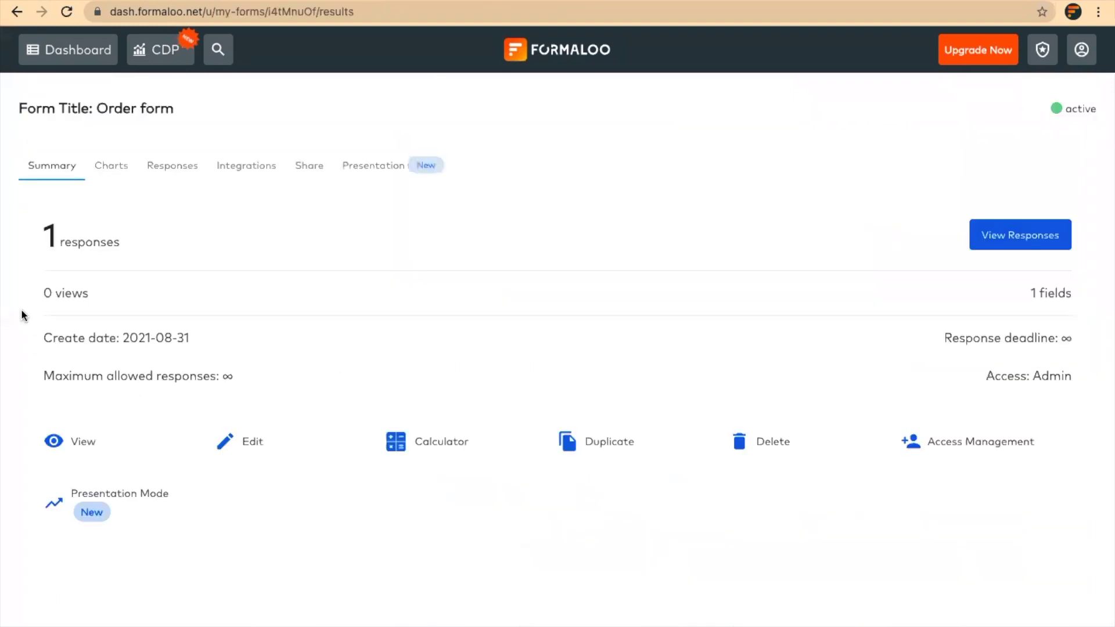
{"action": "left_click", "coordinate": [169, 172]}
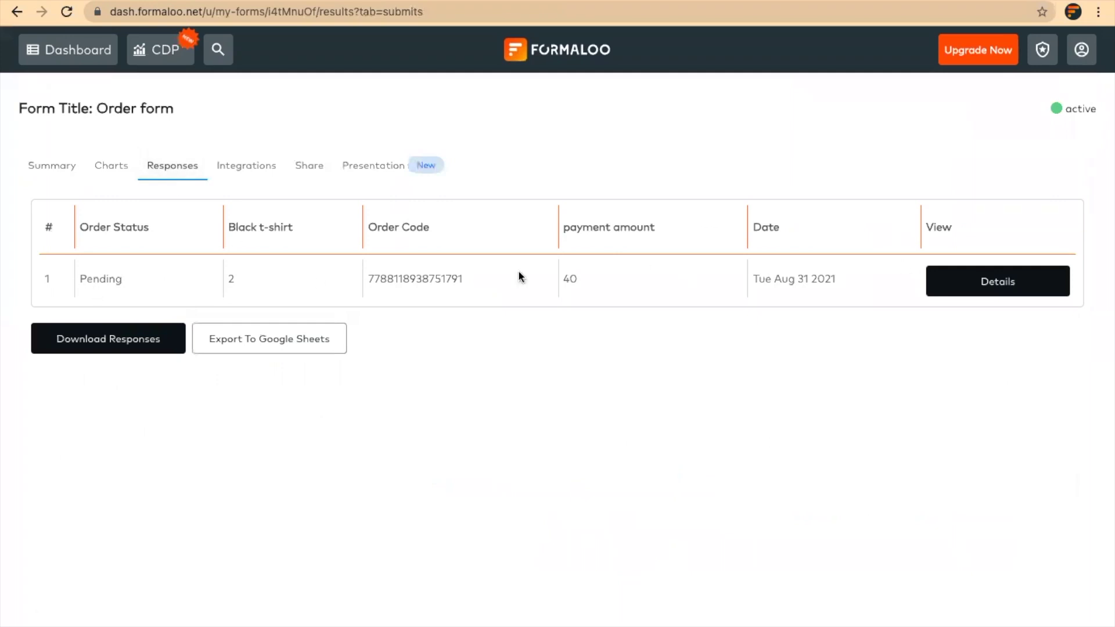
{"action": "double_click", "coordinate": [93, 273]}
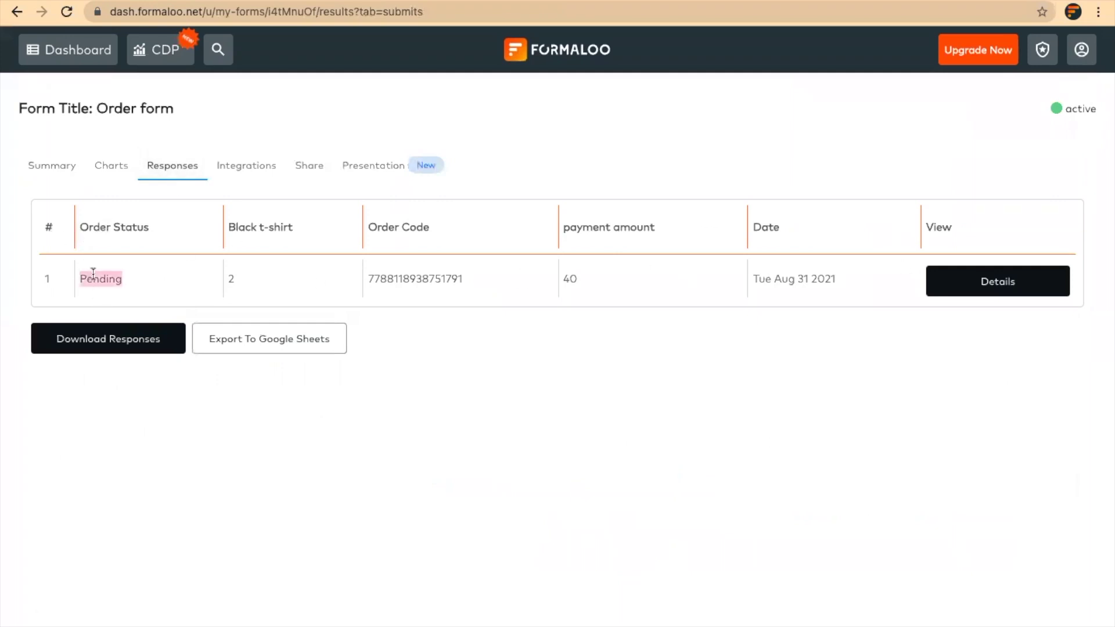